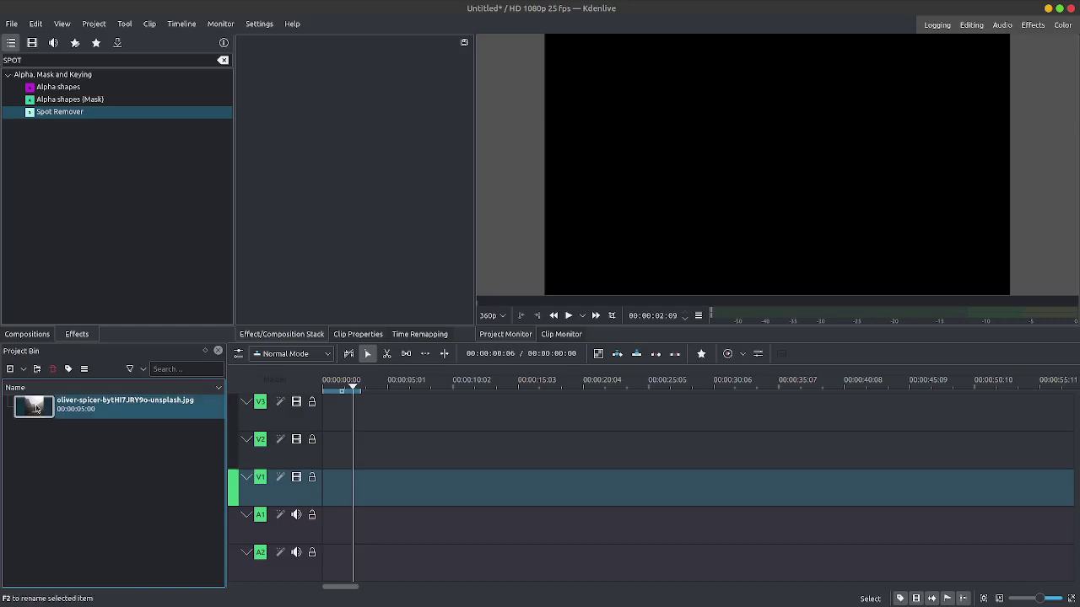
Step: Place the unsplash boat image at the start of track V1 and apply the Transform effect to it
{"action": "left_click_drag", "start_coordinate": [42, 411], "coordinate": [335, 470]}
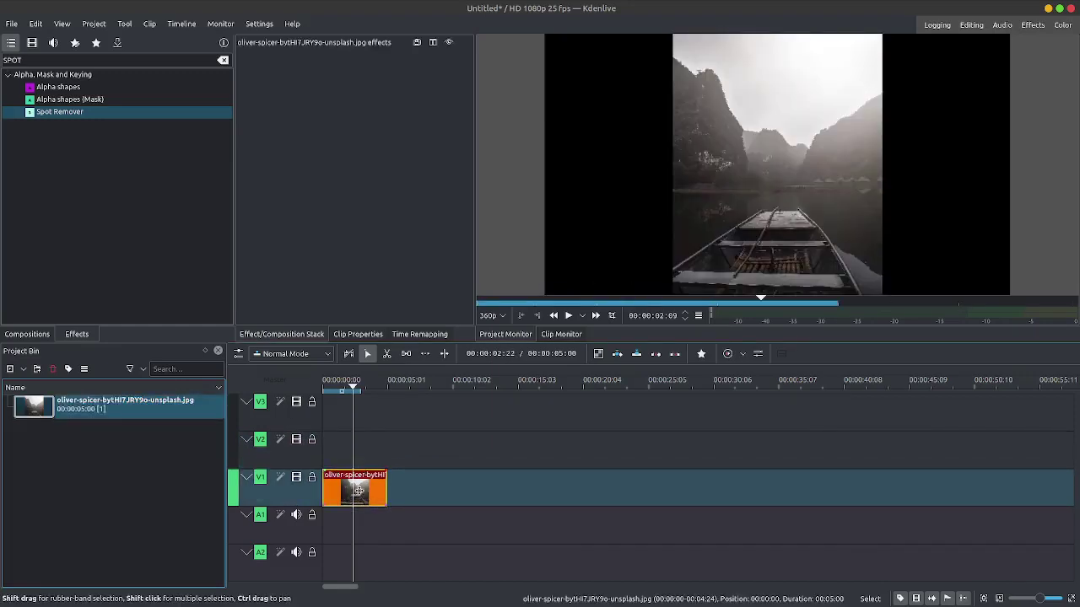
{"action": "left_click", "coordinate": [700, 355]}
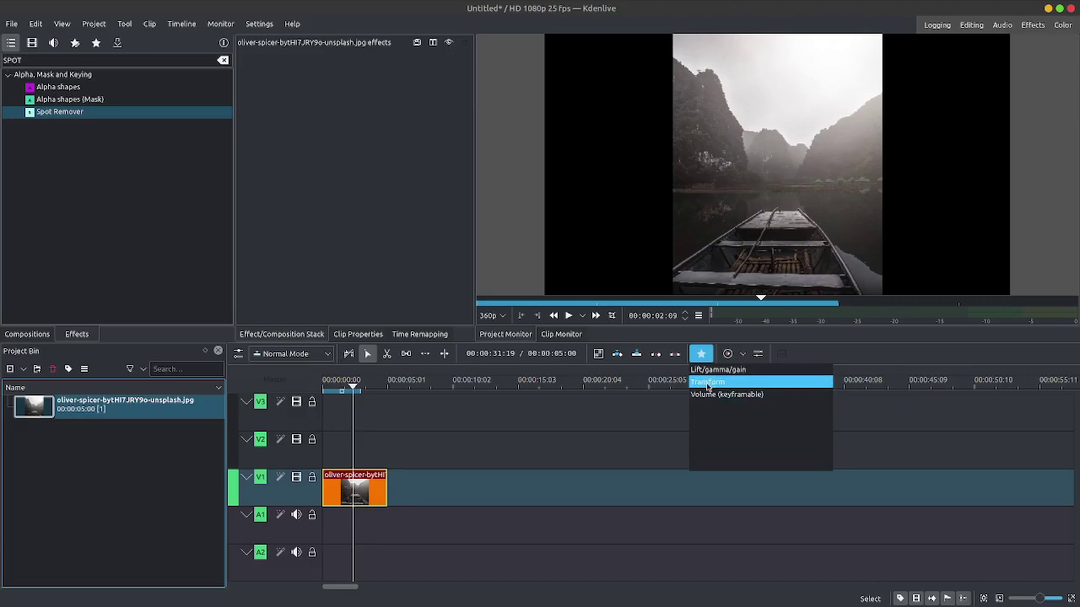
{"action": "left_click", "coordinate": [708, 384]}
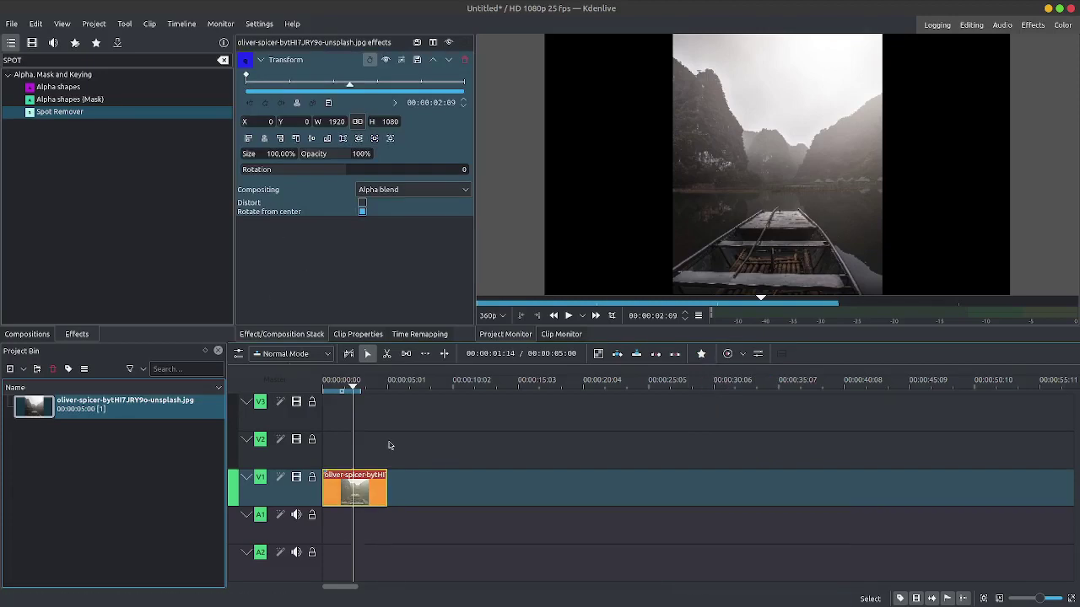
Step: Set the image's Transform size to 230% and align it to the bottom edge of the frame
{"action": "left_click", "coordinate": [350, 382]}
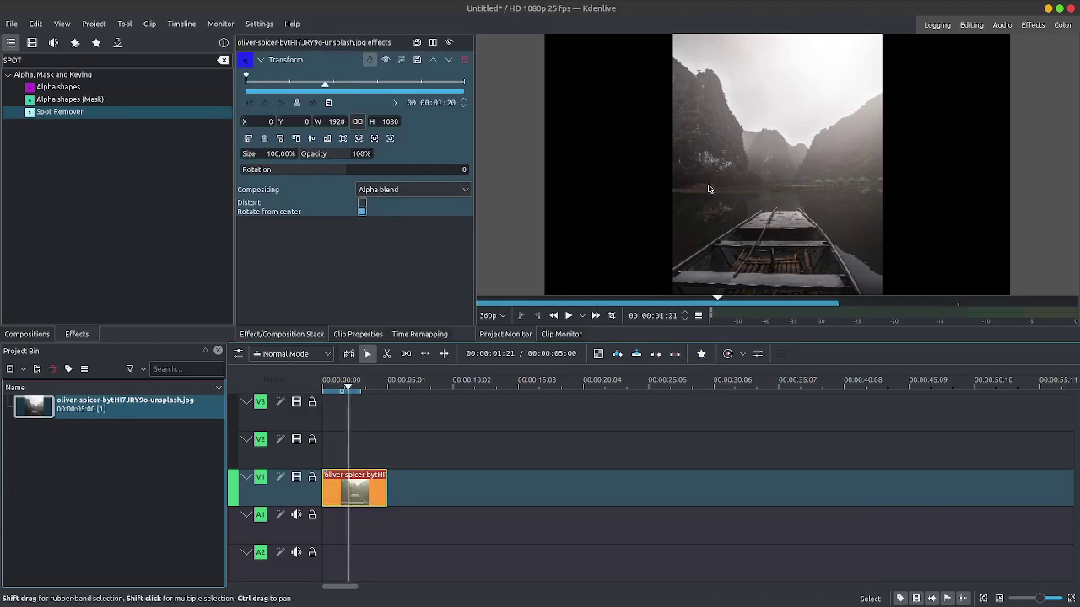
{"action": "left_click", "coordinate": [274, 156]}
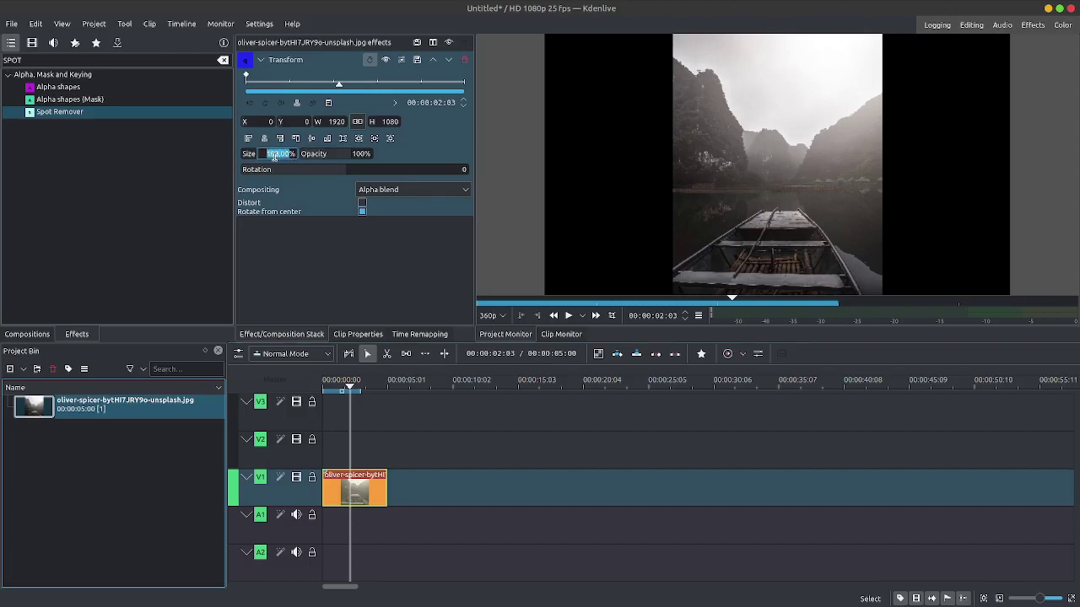
{"action": "type", "text": "120"}
{"action": "key", "text": "Return"}
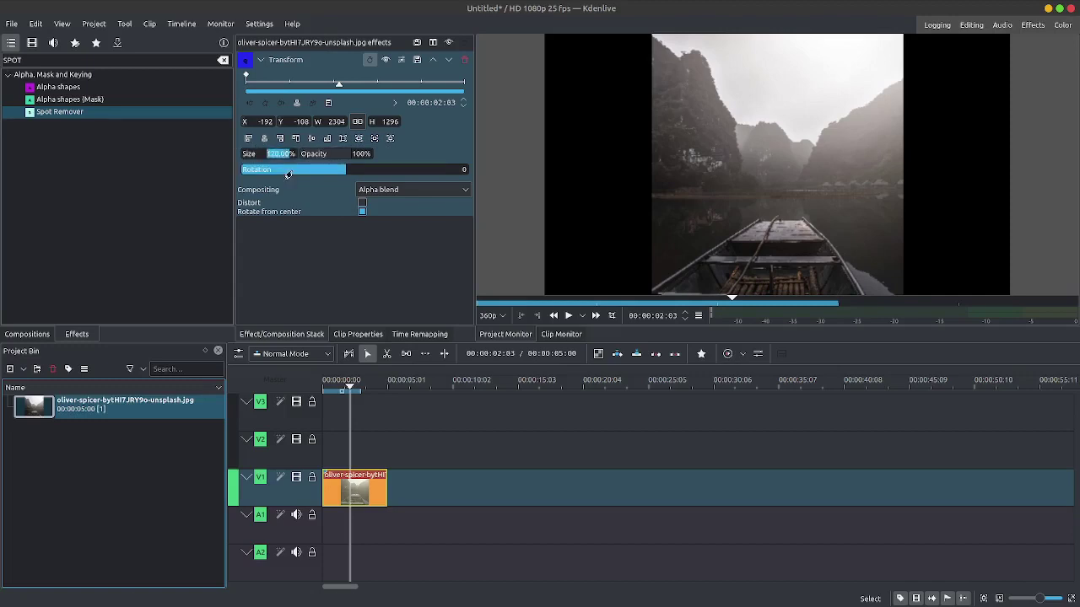
{"action": "type", "text": "230"}
{"action": "key", "text": "Return"}
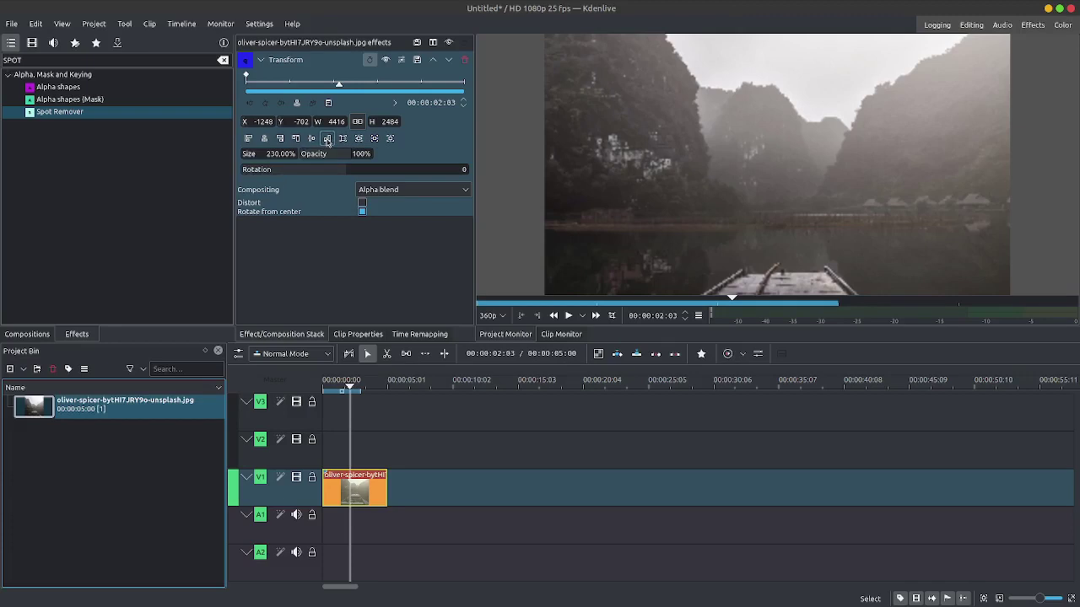
{"action": "left_click", "coordinate": [328, 139]}
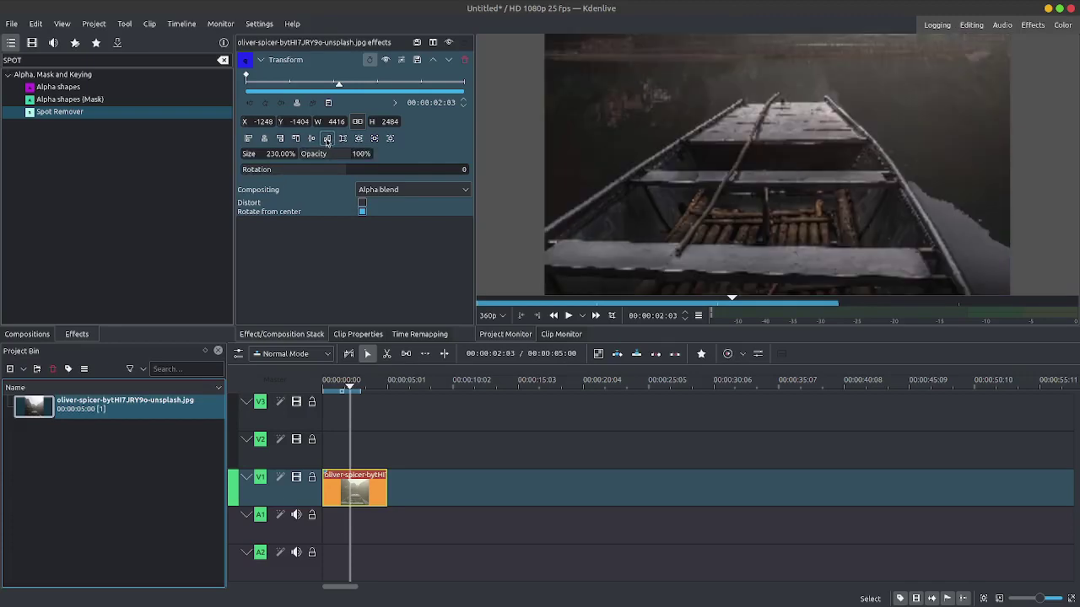
Step: Add a Transform keyframe at the clip's last frame, 00:00:04:24, and set its size to 250%
{"action": "left_click", "coordinate": [246, 86]}
{"action": "left_click_drag", "start_coordinate": [246, 86], "coordinate": [487, 90]}
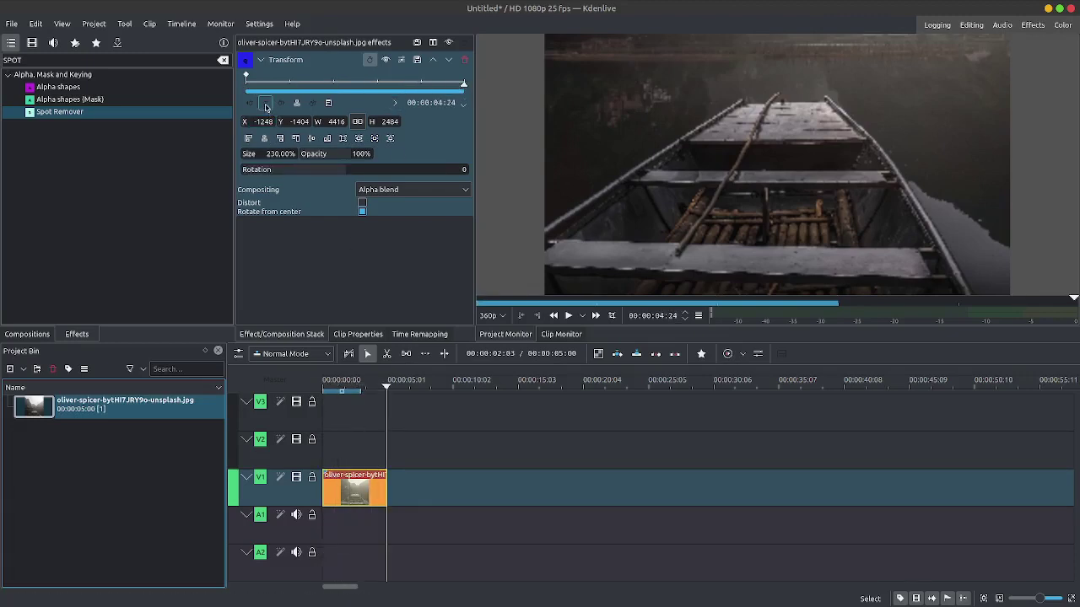
{"action": "left_click", "coordinate": [266, 107]}
{"action": "double_click", "coordinate": [283, 154]}
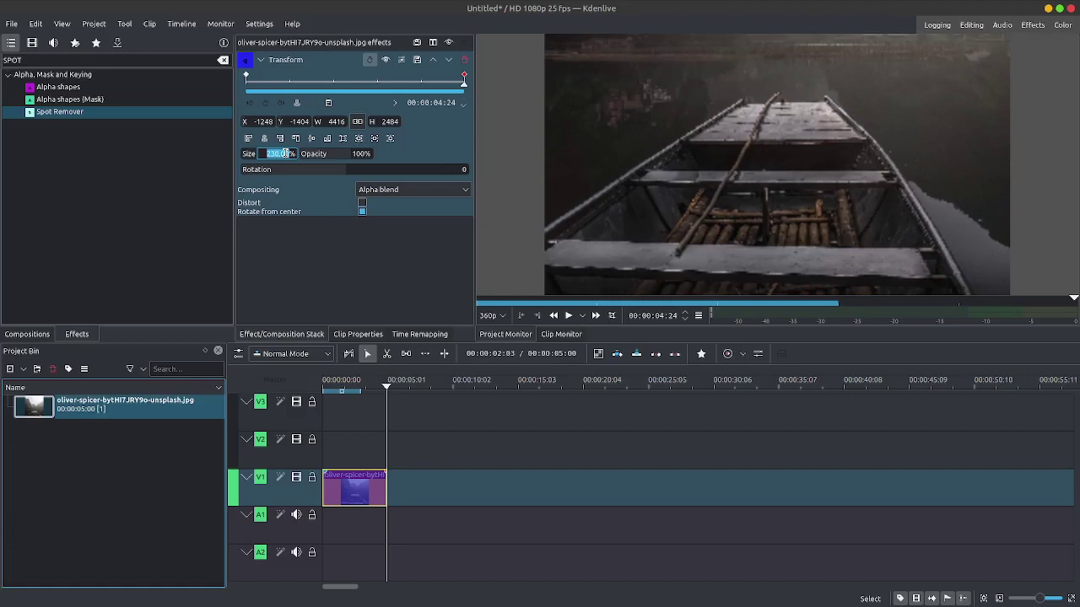
{"action": "key", "text": "BackSpace"}
{"action": "key", "text": "Return"}
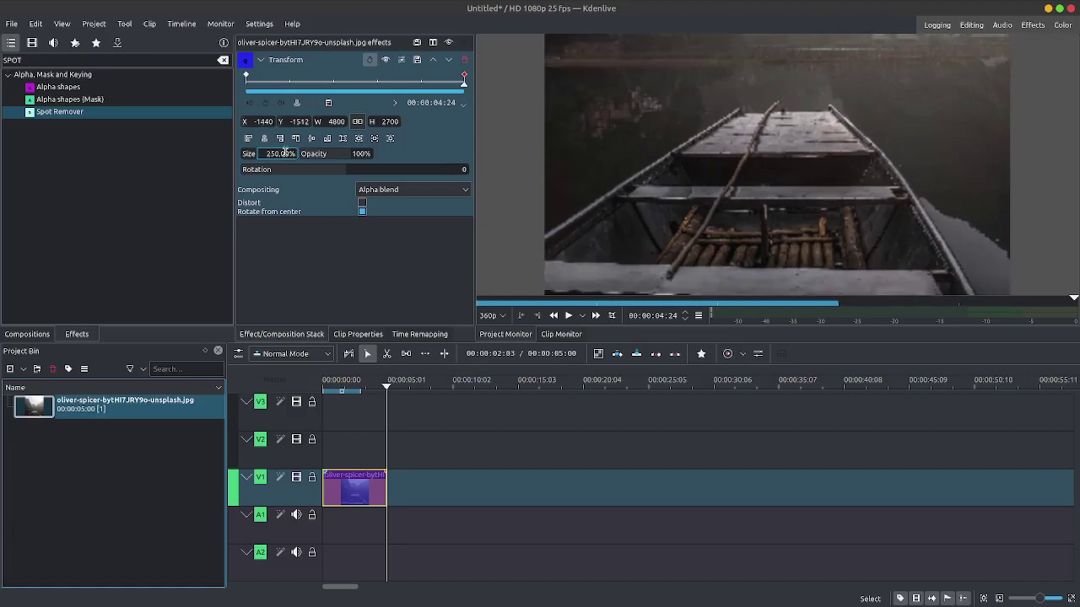
Step: Play the timeline from near the beginning to check the image's zoom animation
{"action": "left_click_drag", "start_coordinate": [356, 388], "coordinate": [323, 390]}
{"action": "key", "text": "space"}
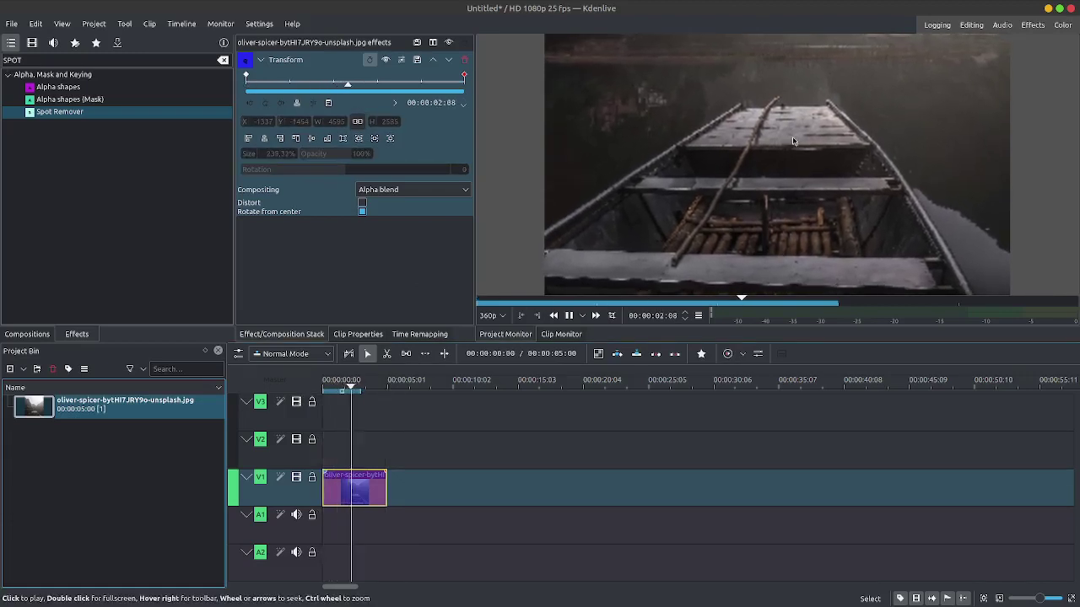
{"action": "left_click", "coordinate": [336, 381]}
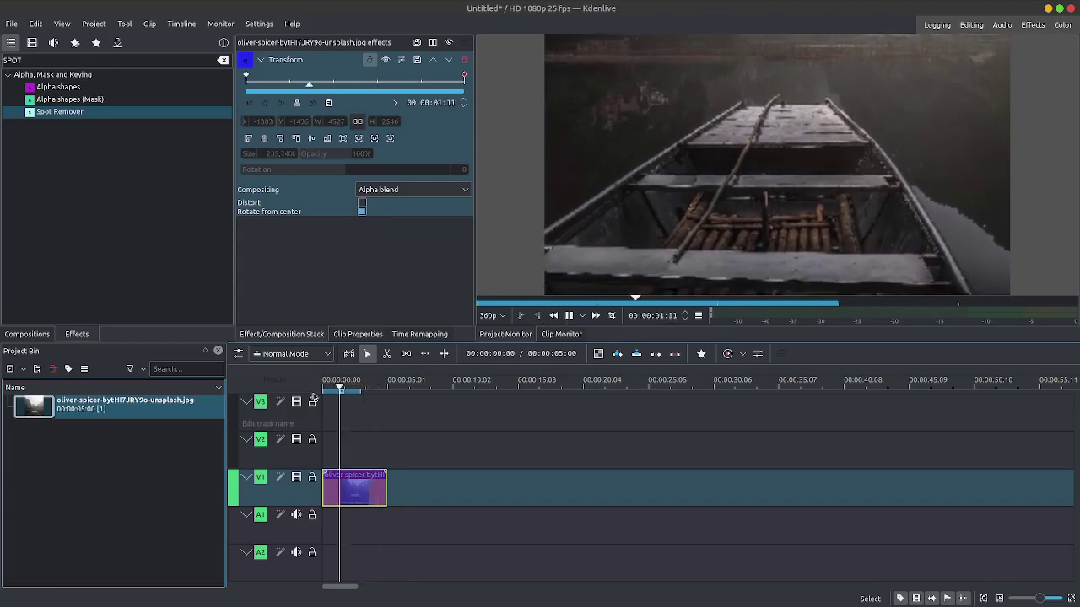
{"action": "key", "text": "space"}
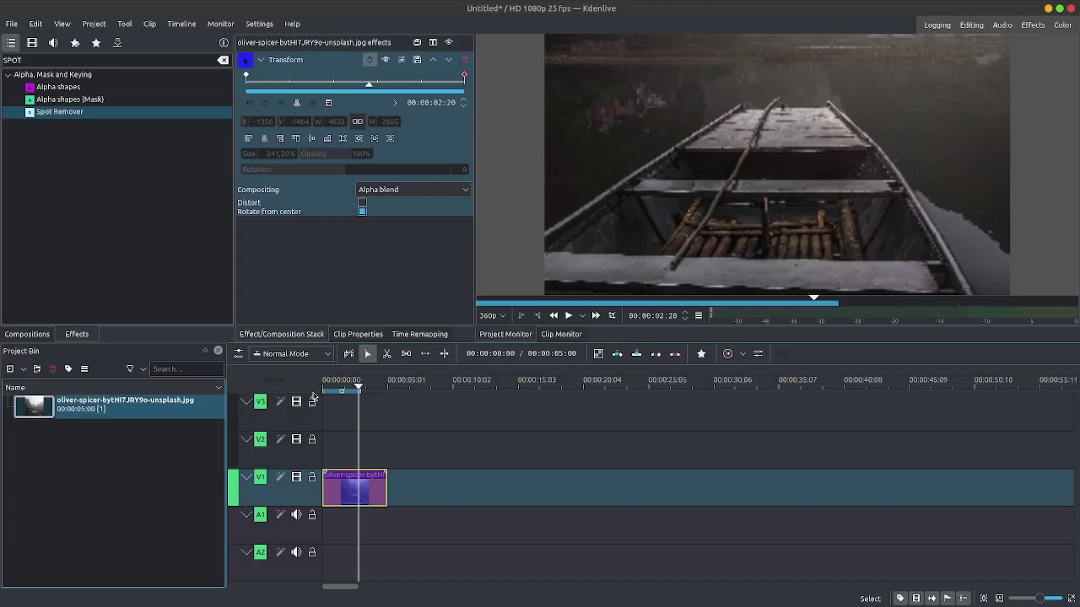
Step: Start a new title clip and add the text "HIJRAH" to it
{"action": "left_click", "coordinate": [22, 369]}
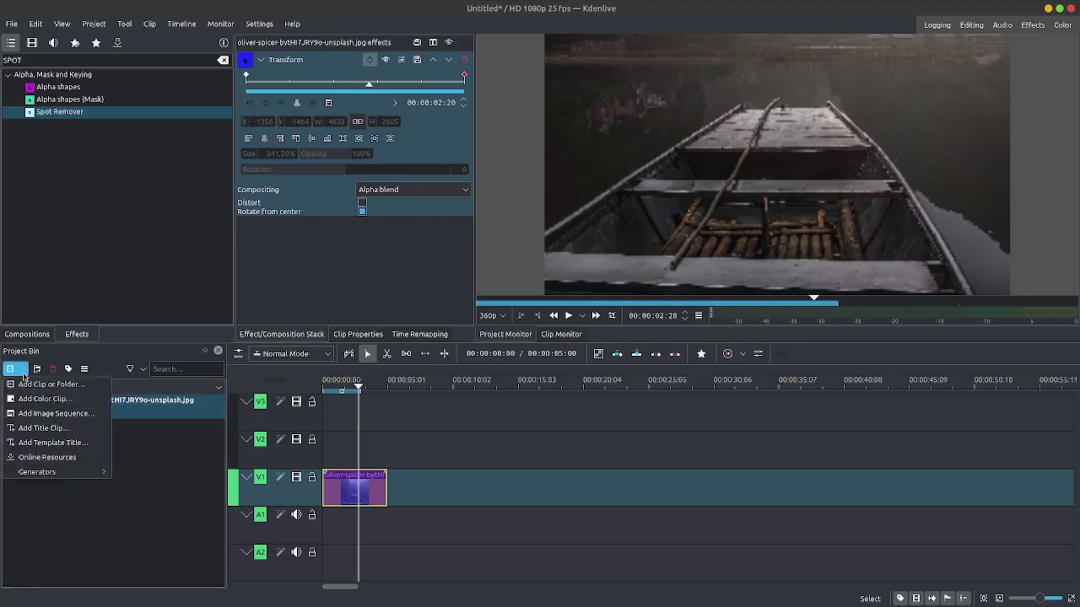
{"action": "left_click", "coordinate": [45, 434]}
{"action": "left_click", "coordinate": [368, 259]}
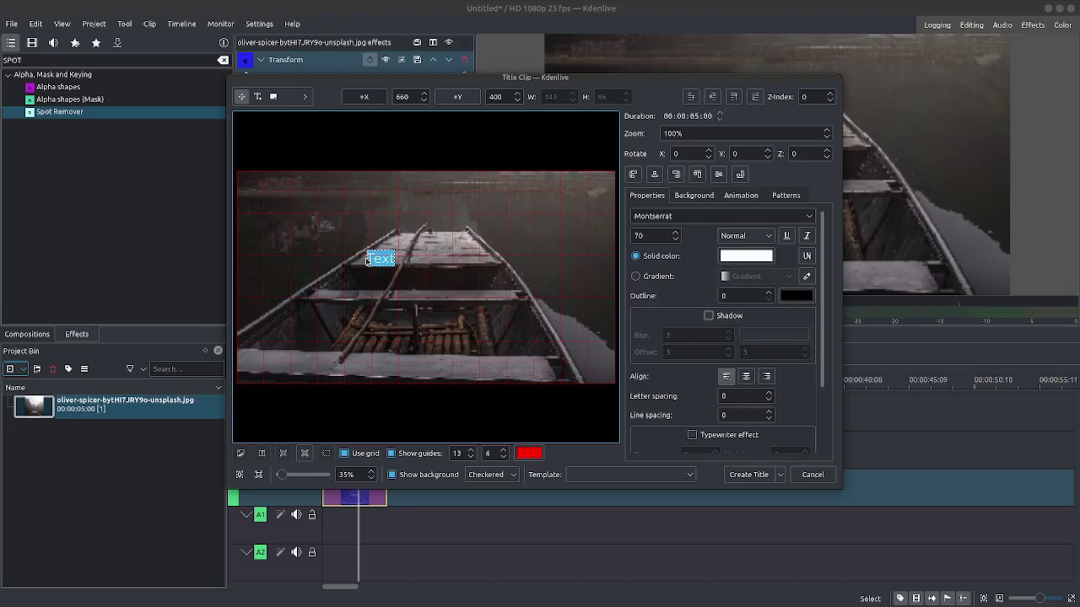
{"action": "key", "text": "BackSpace"}
{"action": "type", "text": "HIJRAH"}
{"action": "key", "text": "ctrl+a"}
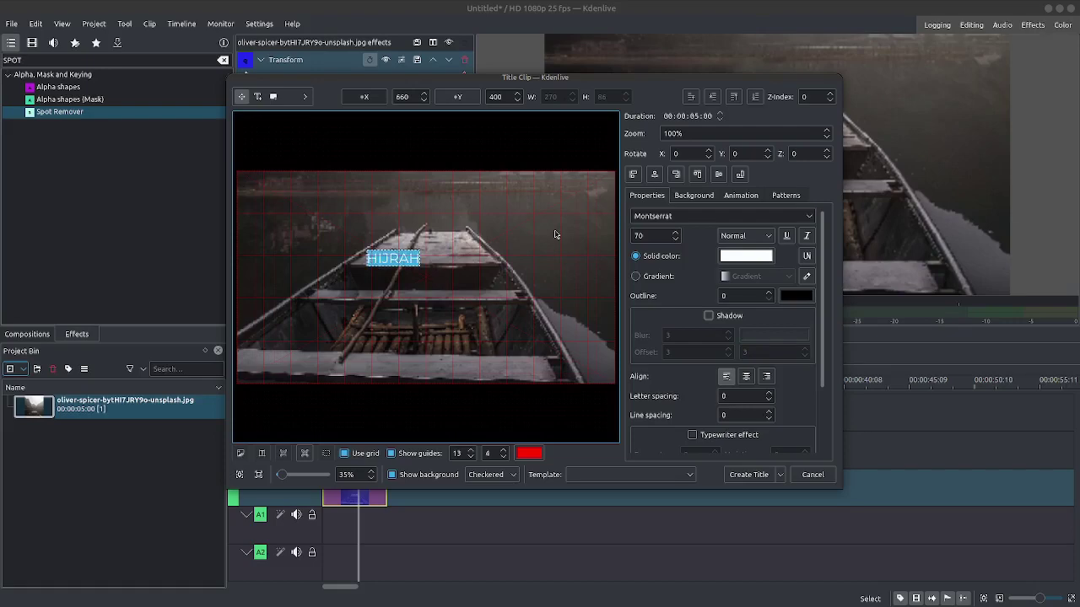
Step: Make the HIJRAH text bold and set its font size to 100
{"action": "left_click", "coordinate": [768, 239]}
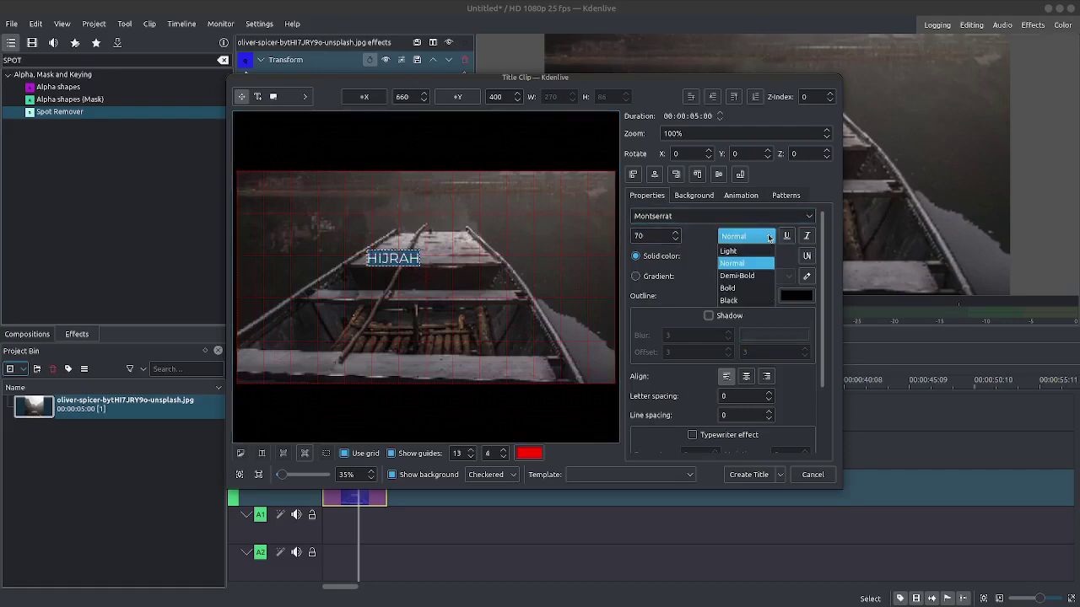
{"action": "left_click", "coordinate": [750, 294]}
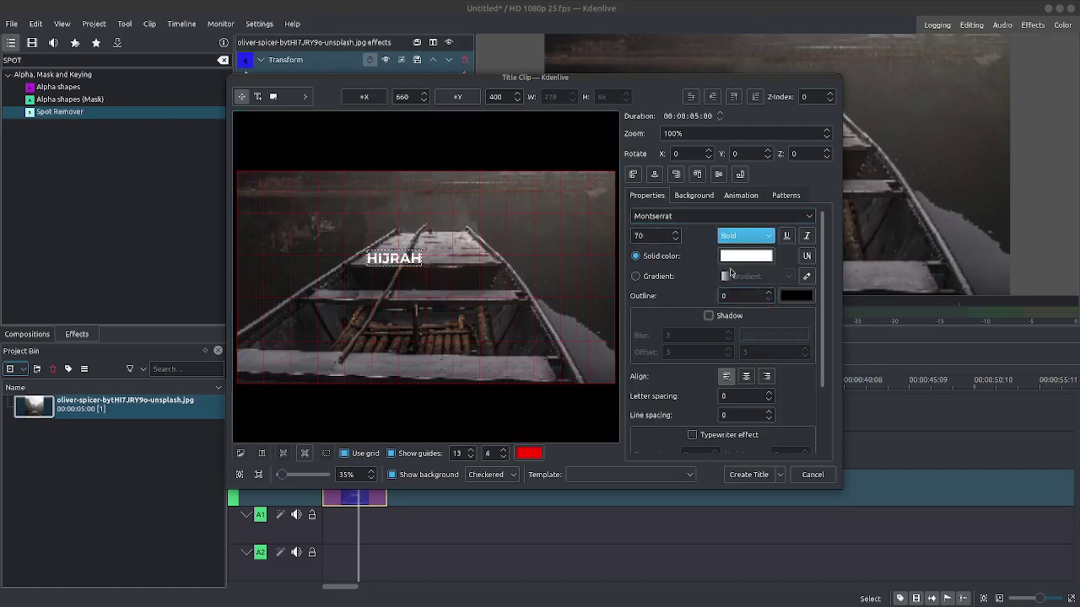
{"action": "double_click", "coordinate": [652, 239]}
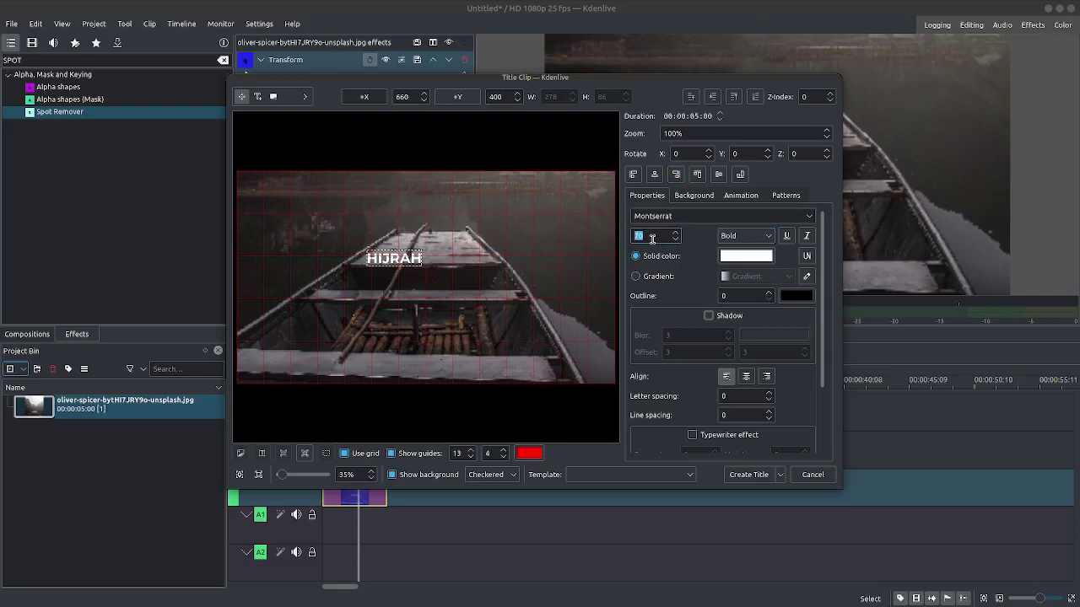
{"action": "type", "text": "100"}
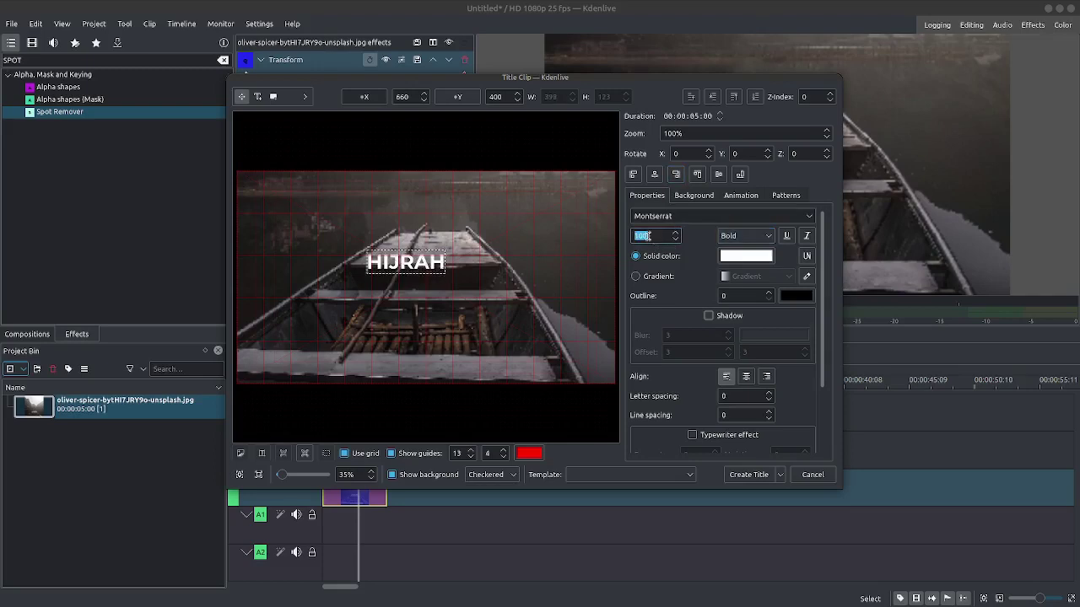
Step: Centre the HIJRAH text horizontally and vertically in the frame and create the title
{"action": "left_click", "coordinate": [654, 174]}
{"action": "left_click", "coordinate": [715, 175]}
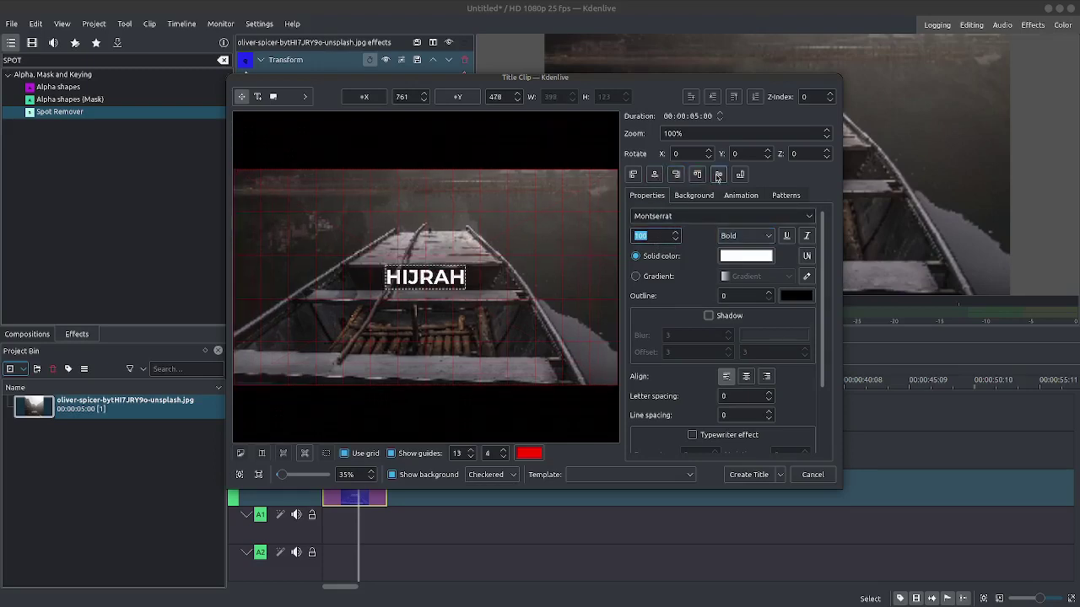
{"action": "left_click", "coordinate": [749, 475]}
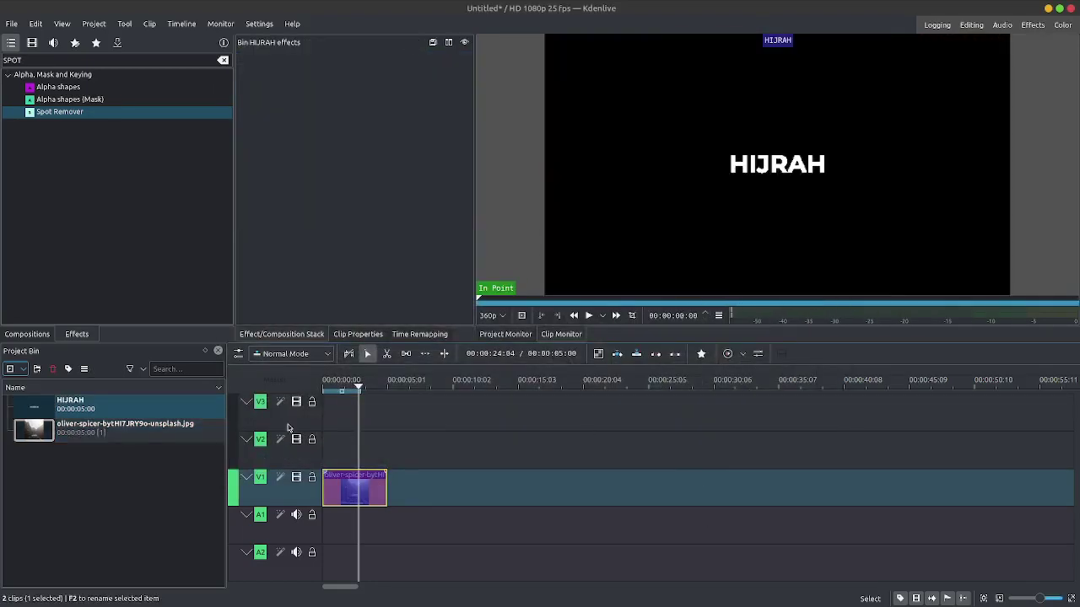
Step: Place the HIJRAH title at the start of track V2, above the image, and apply the Spot Remover effect to it
{"action": "left_click_drag", "start_coordinate": [38, 406], "coordinate": [344, 460]}
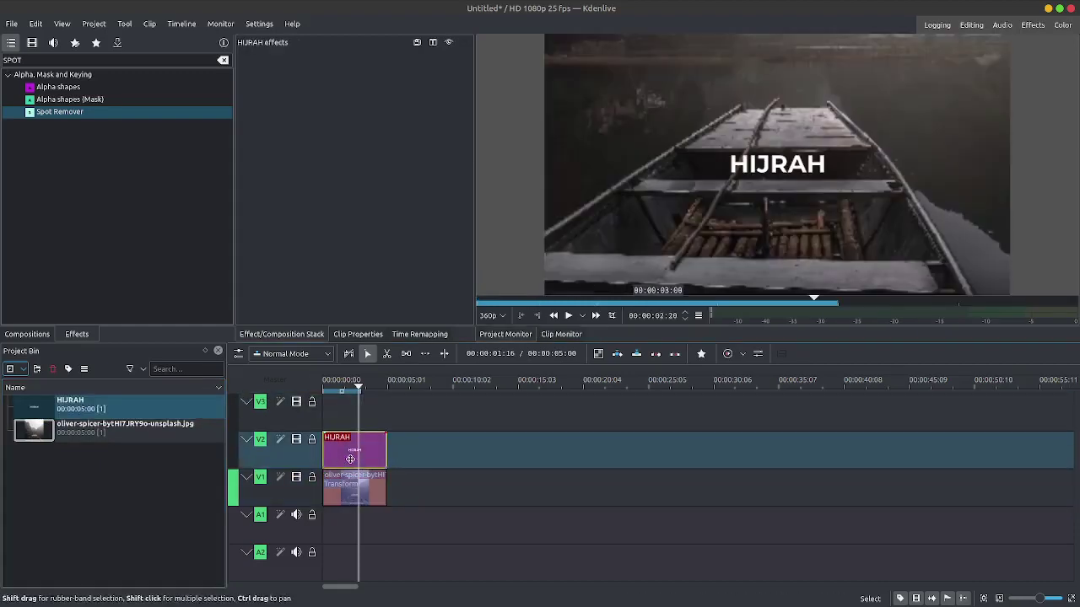
{"action": "left_click", "coordinate": [321, 390]}
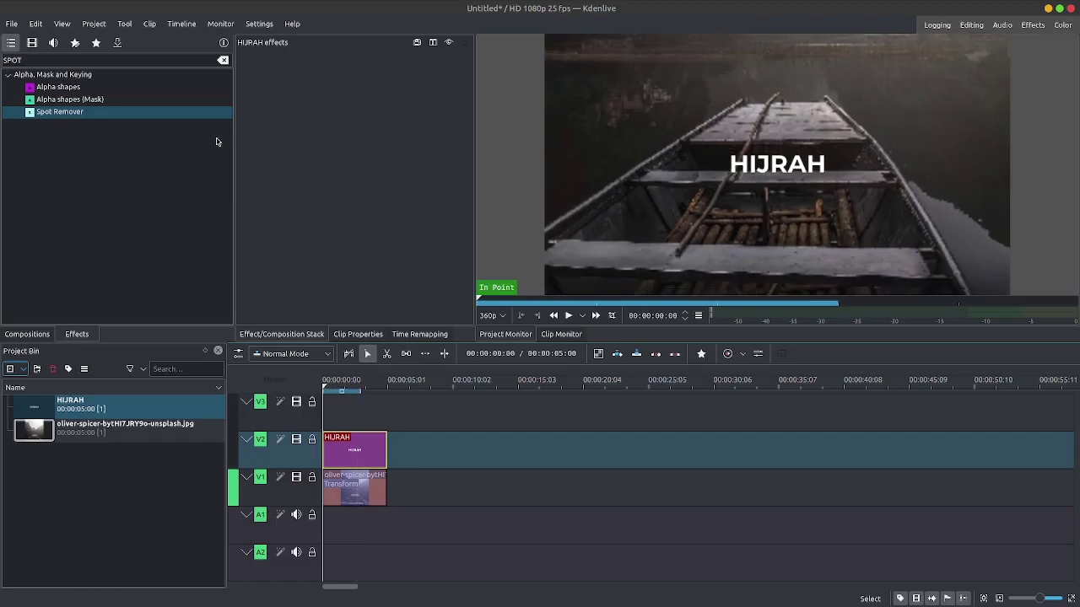
{"action": "double_click", "coordinate": [53, 62]}
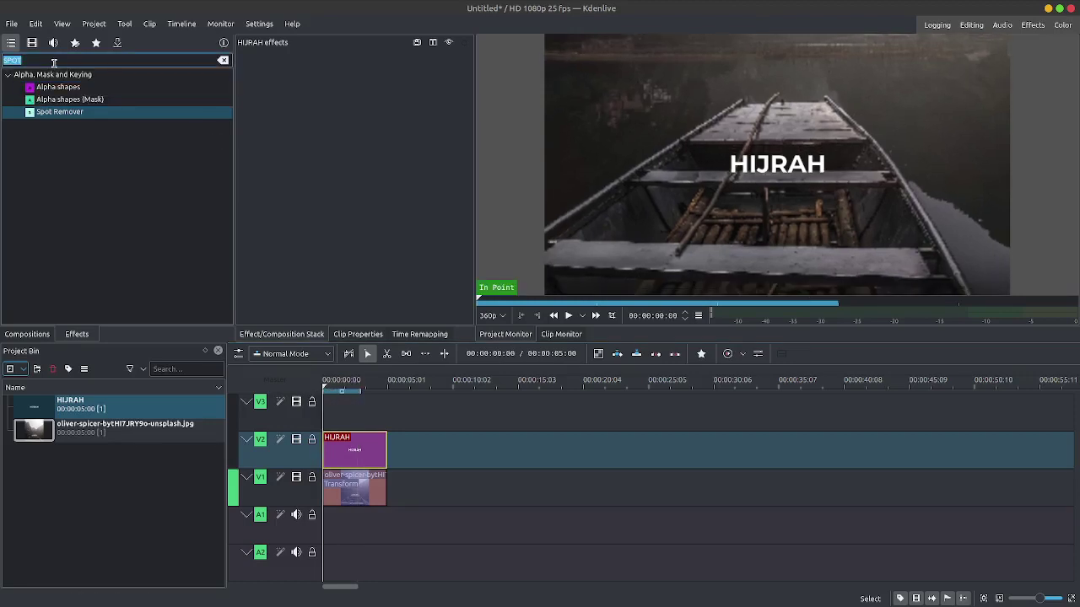
{"action": "type", "text": "SPOT"}
{"action": "left_click", "coordinate": [44, 114]}
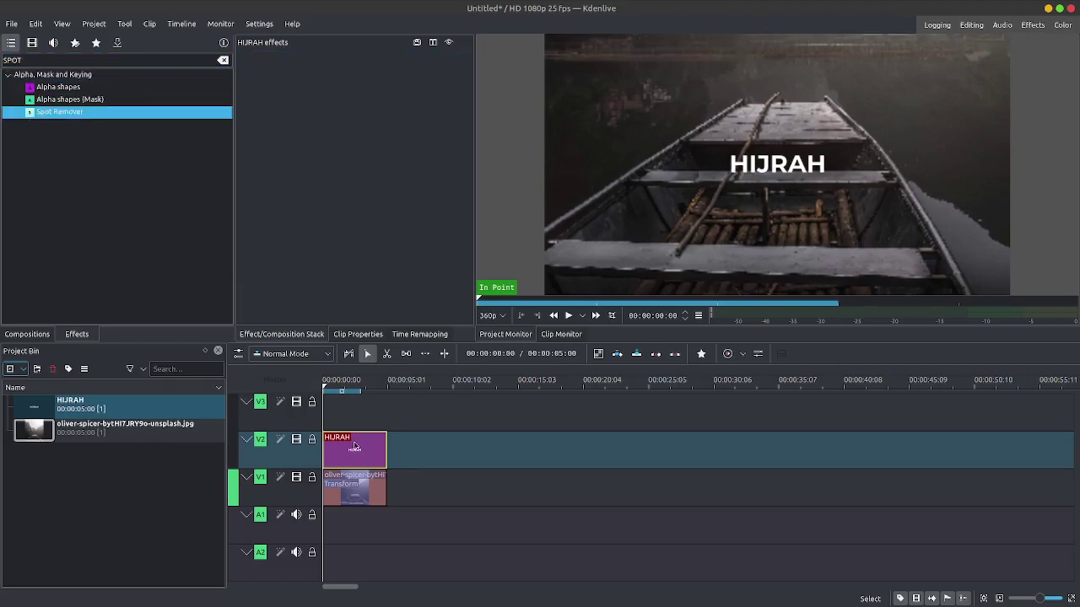
{"action": "left_click_drag", "start_coordinate": [355, 447], "coordinate": [353, 446]}
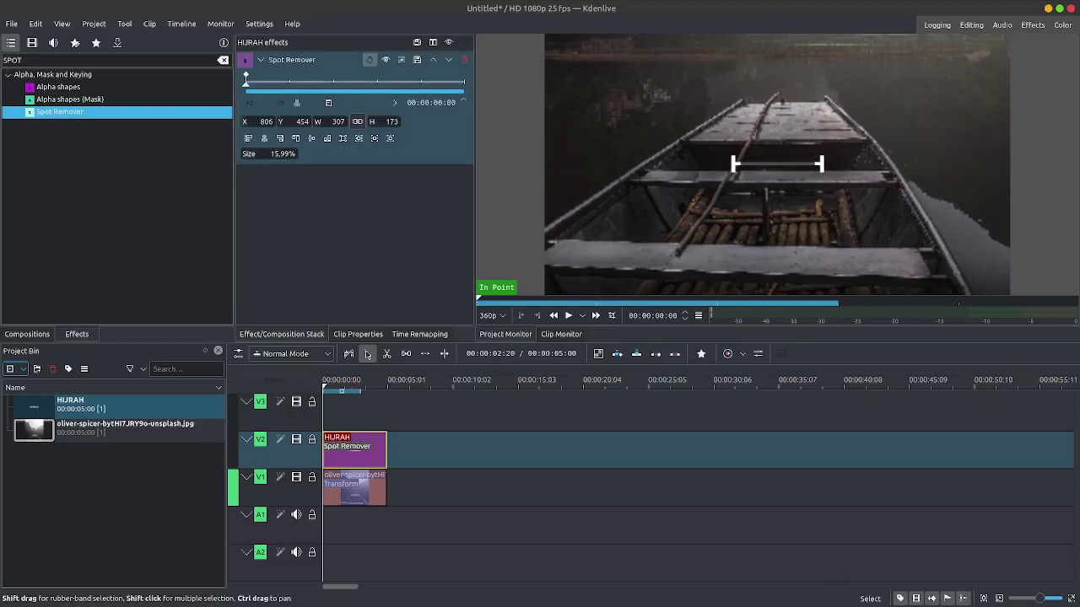
{"action": "left_click", "coordinate": [140, 150]}
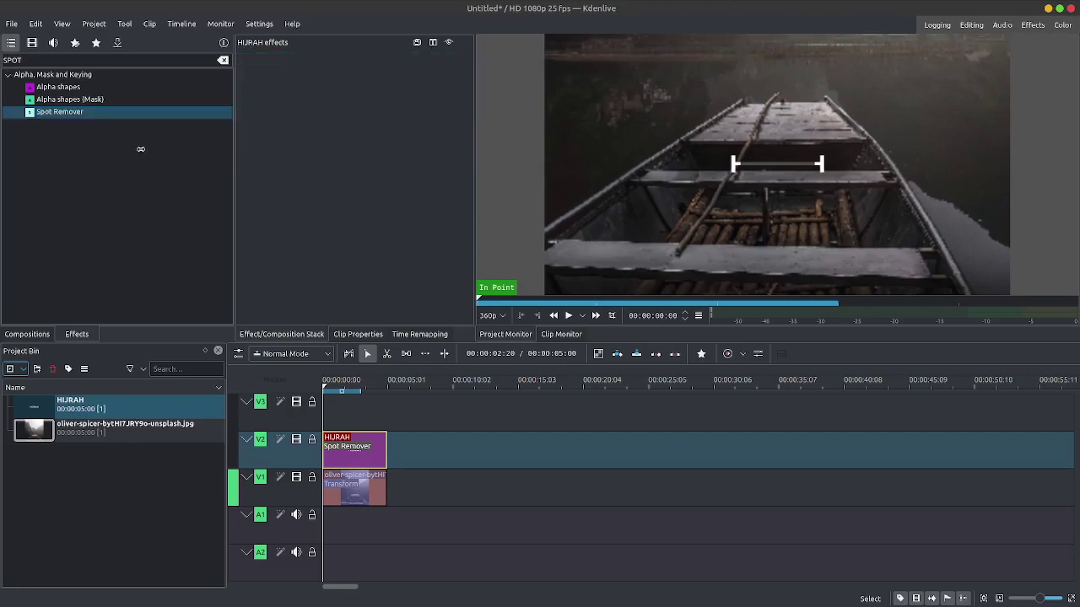
{"action": "left_click", "coordinate": [58, 117]}
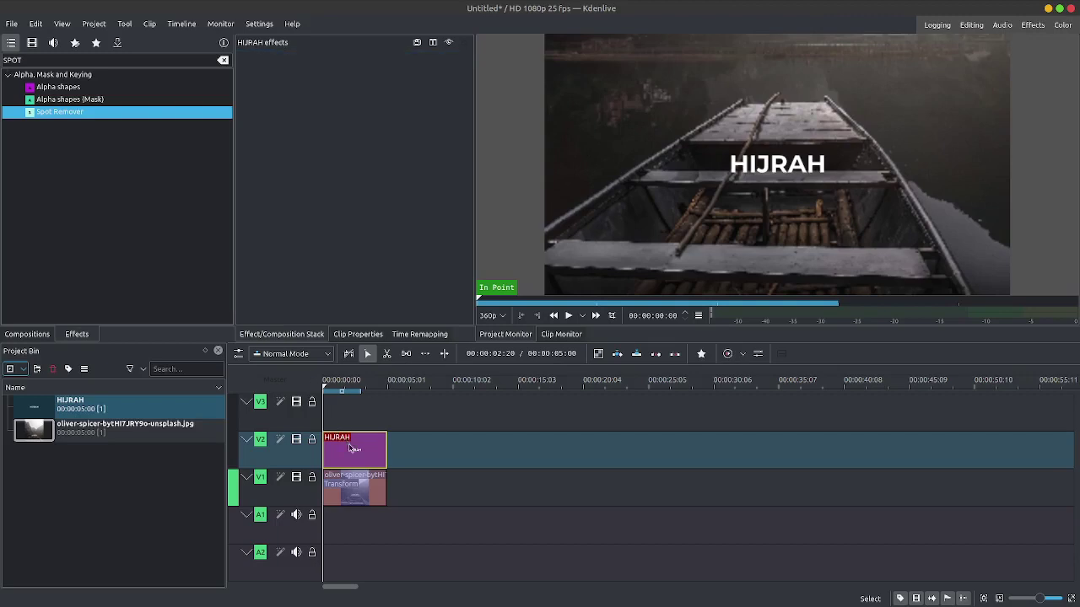
{"action": "left_click_drag", "start_coordinate": [352, 447], "coordinate": [352, 448]}
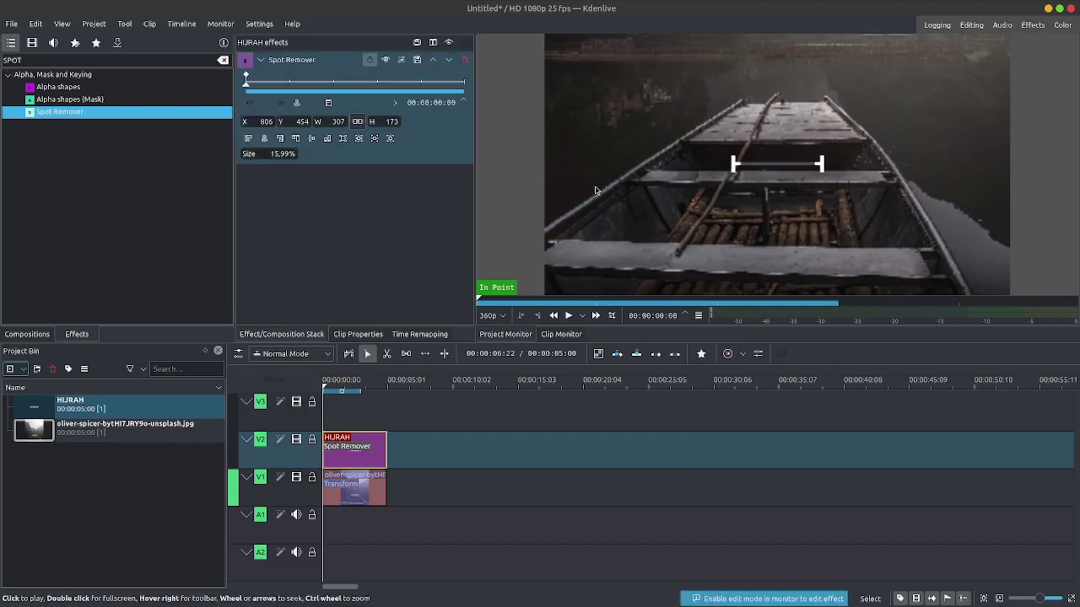
Step: Resize the Spot Remover area in the monitor to about 662 × 150 so it covers the whole title, and centre it vertically
{"action": "left_click", "coordinate": [612, 316]}
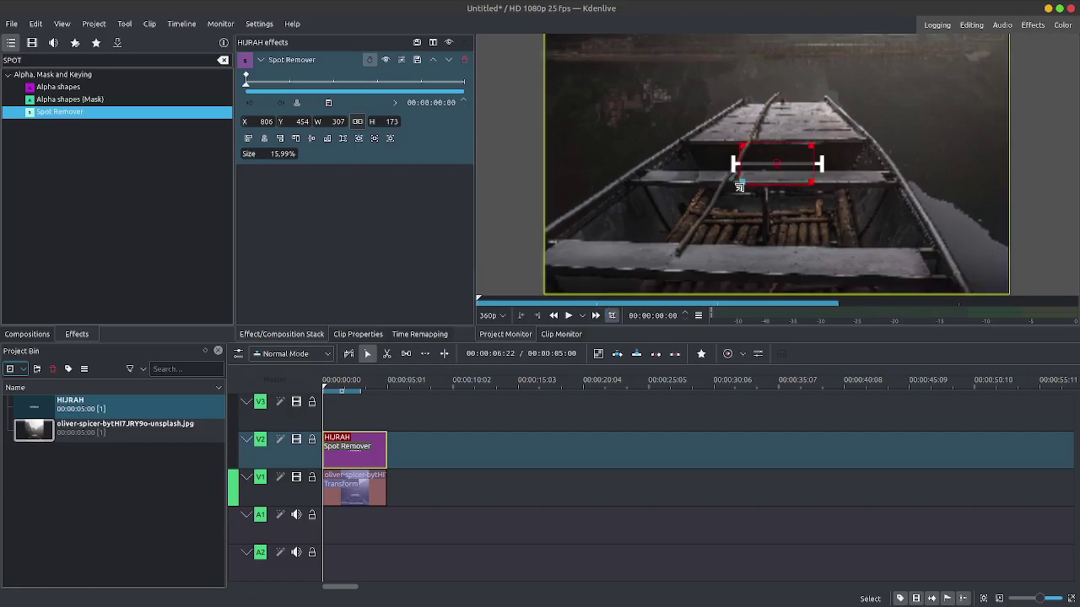
{"action": "left_click", "coordinate": [773, 163]}
{"action": "left_click_drag", "start_coordinate": [772, 163], "coordinate": [874, 178]}
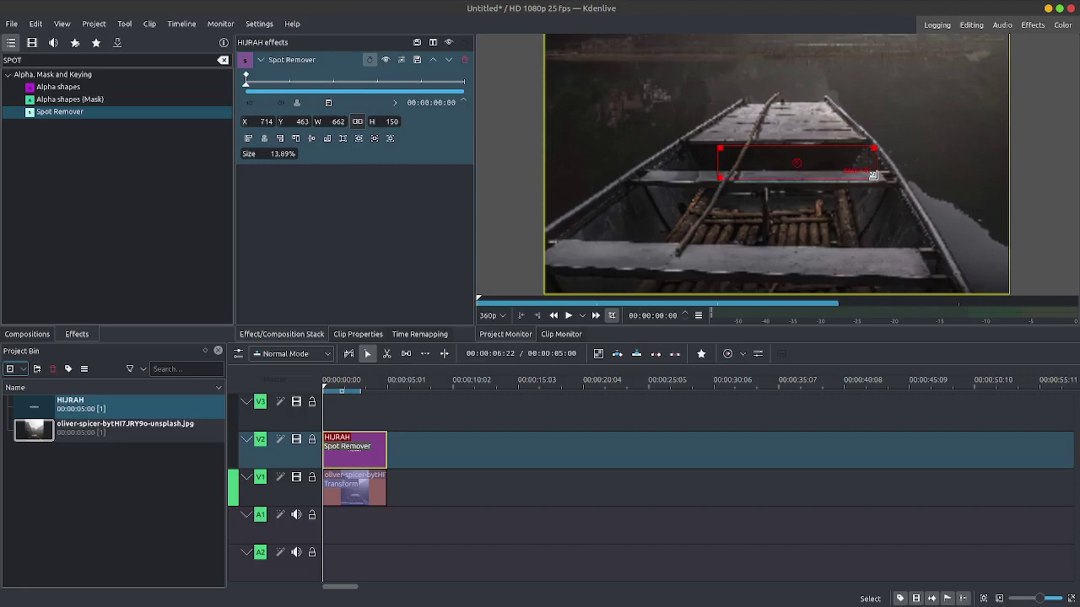
{"action": "left_click", "coordinate": [312, 138]}
Step: Add a Spot Remover keyframe at 00:00:04:08 with the area moved clear of the title to X 1219 and centred vertically
{"action": "left_click_drag", "start_coordinate": [245, 87], "coordinate": [435, 87]}
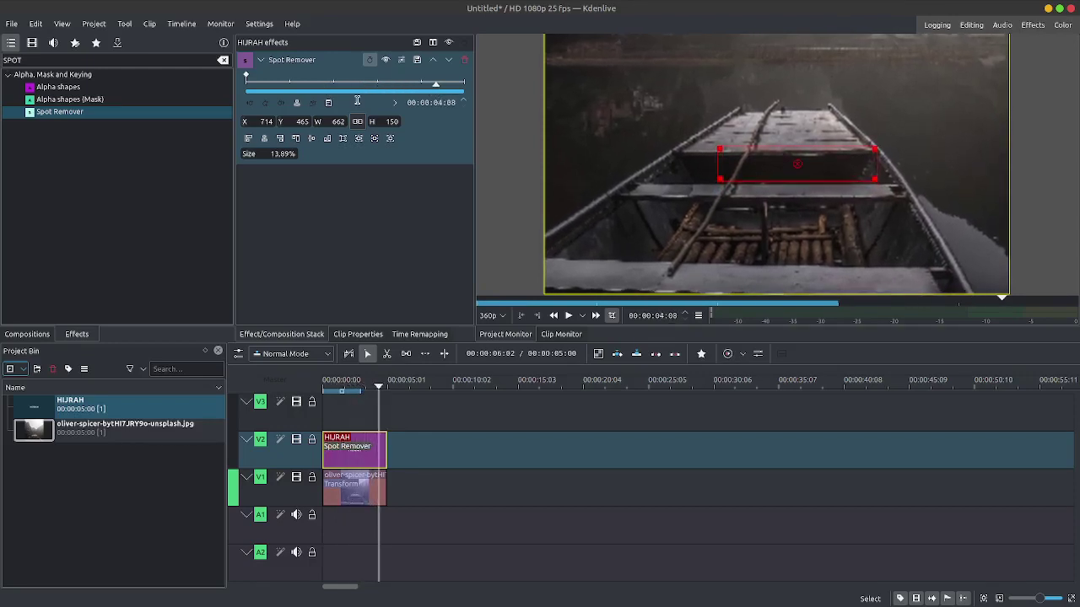
{"action": "left_click", "coordinate": [266, 104]}
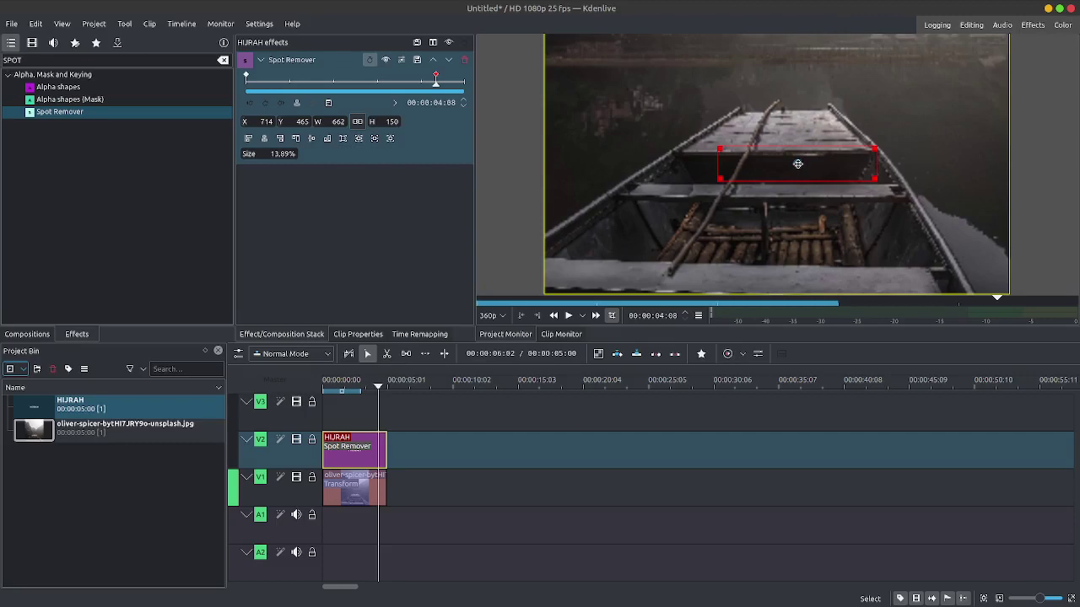
{"action": "left_click_drag", "start_coordinate": [797, 164], "coordinate": [910, 173]}
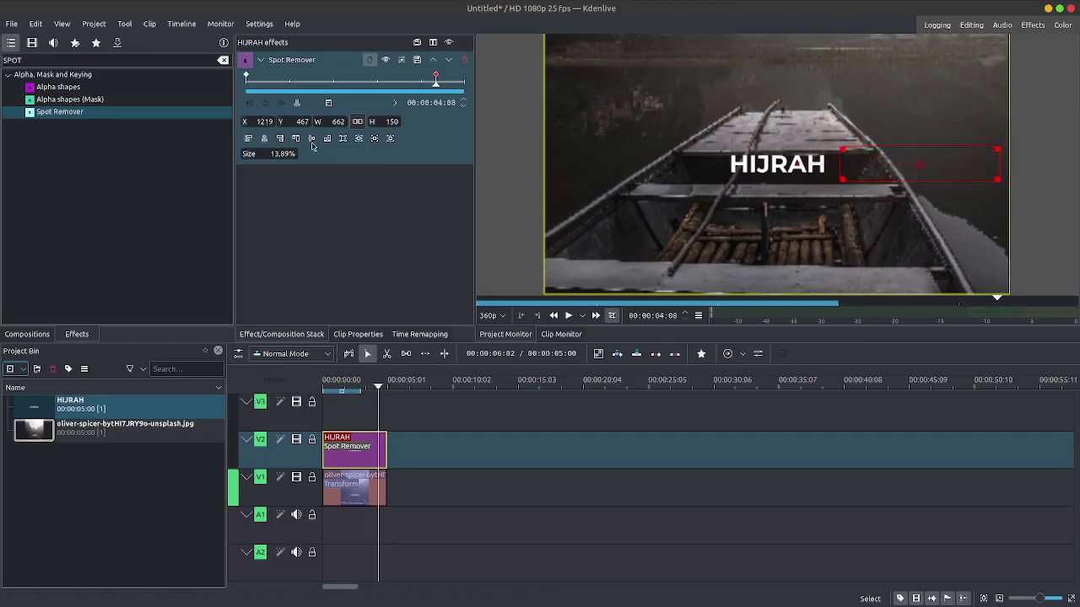
{"action": "left_click", "coordinate": [312, 142]}
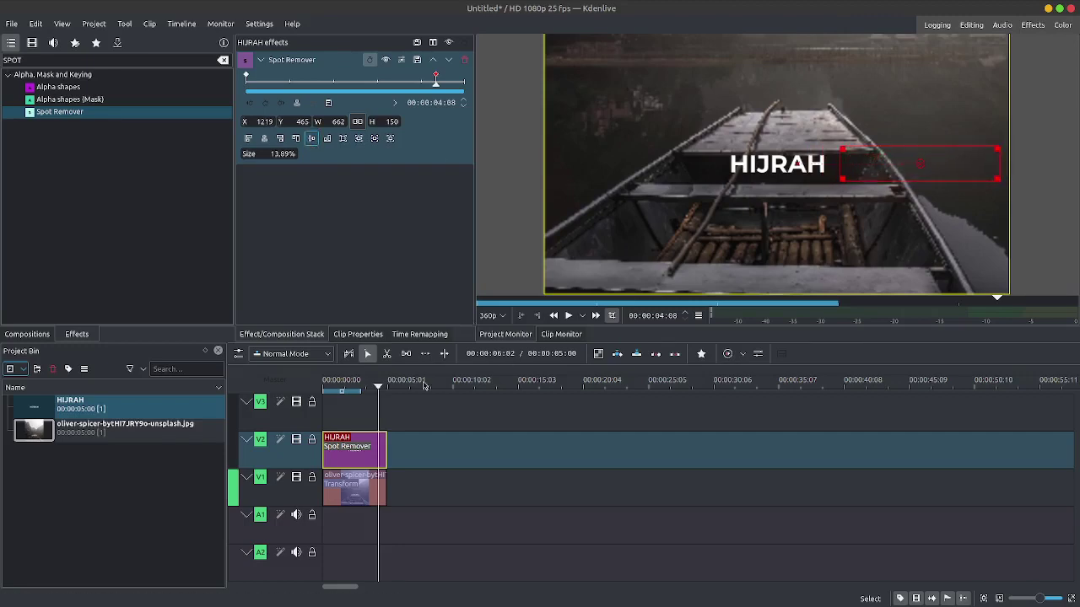
Step: Play the title reveal from the start with the monitor's effect editing overlay turned off
{"action": "left_click", "coordinate": [316, 388]}
{"action": "key", "text": "space"}
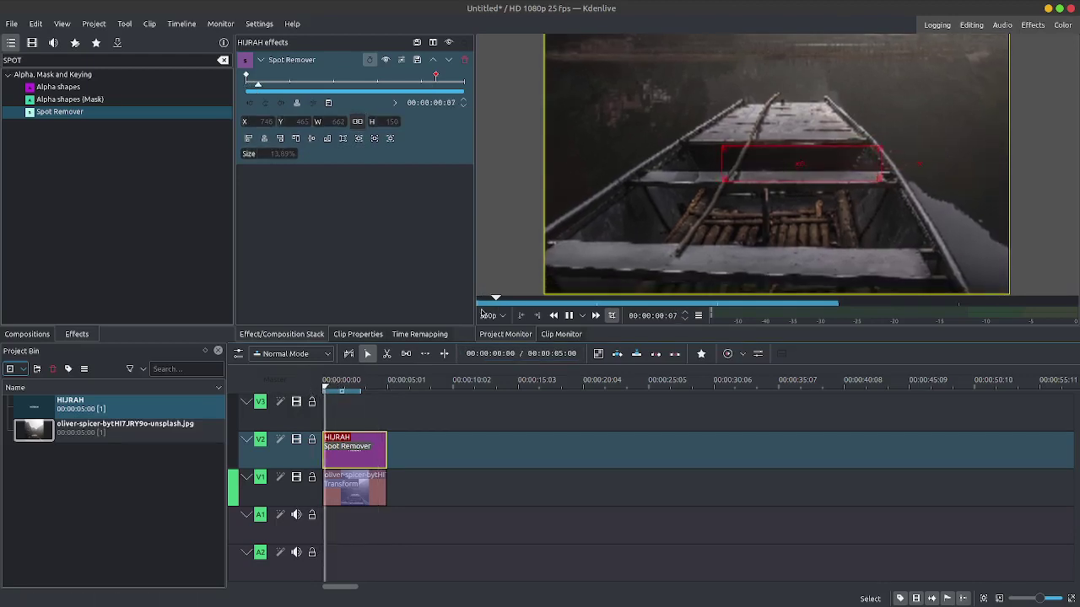
{"action": "left_click", "coordinate": [612, 316]}
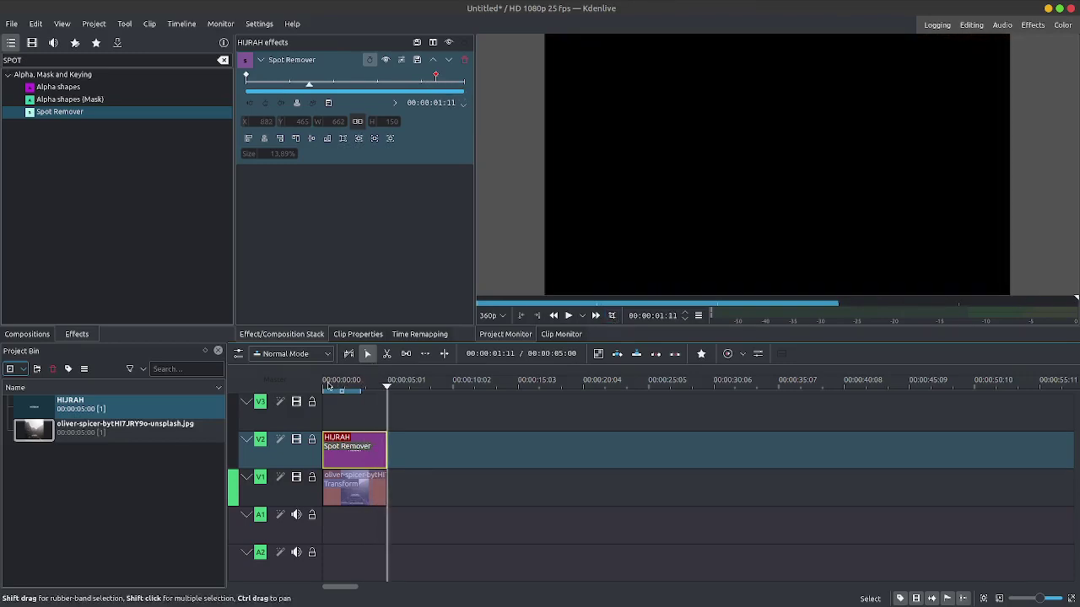
{"action": "left_click_drag", "start_coordinate": [342, 382], "coordinate": [310, 391]}
{"action": "key", "text": "space"}
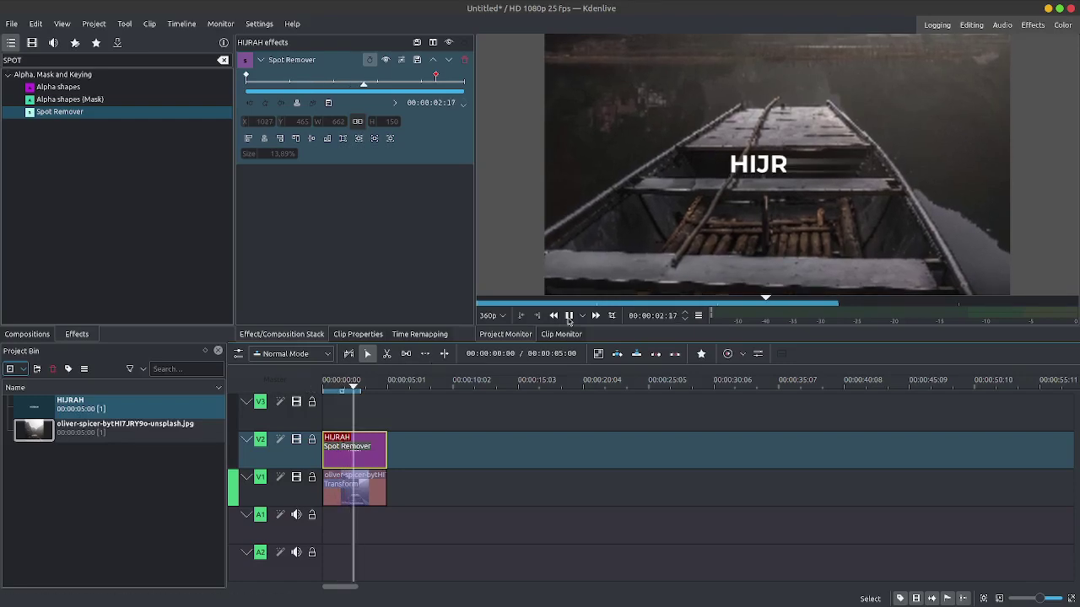
{"action": "key", "text": "space"}
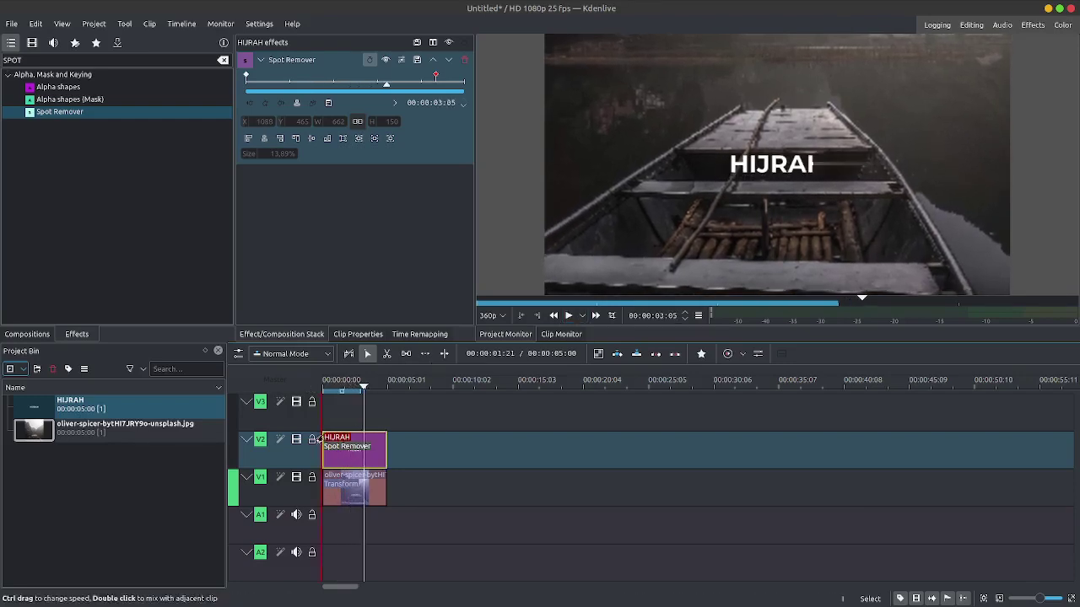
Step: Add a 9-frame fade-in and a 10-frame fade-out to the HIJRAH title clip and review it from the start
{"action": "left_click", "coordinate": [325, 435]}
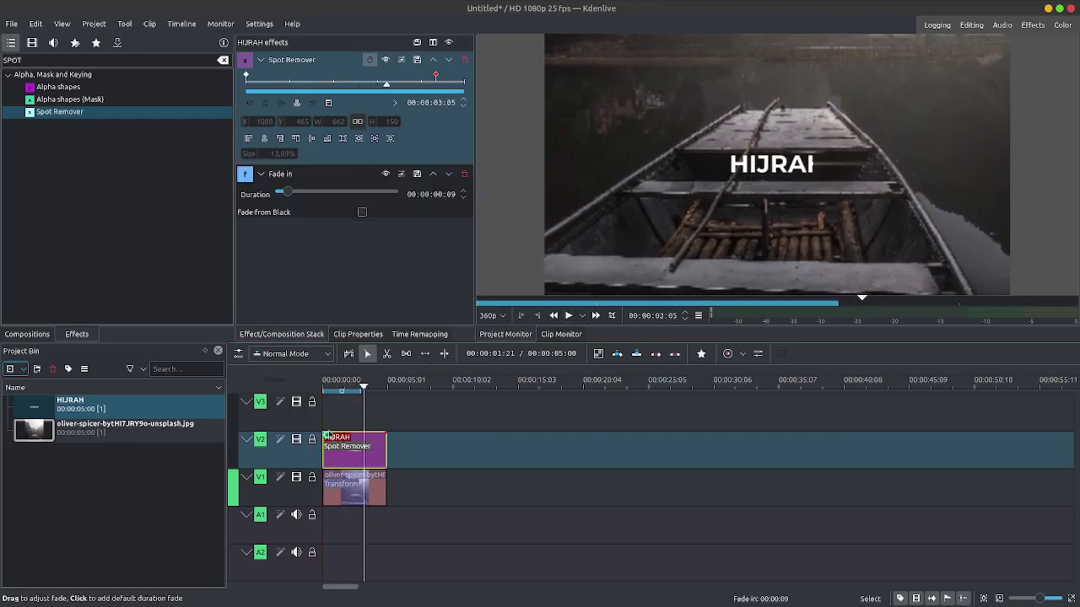
{"action": "left_click", "coordinate": [382, 435]}
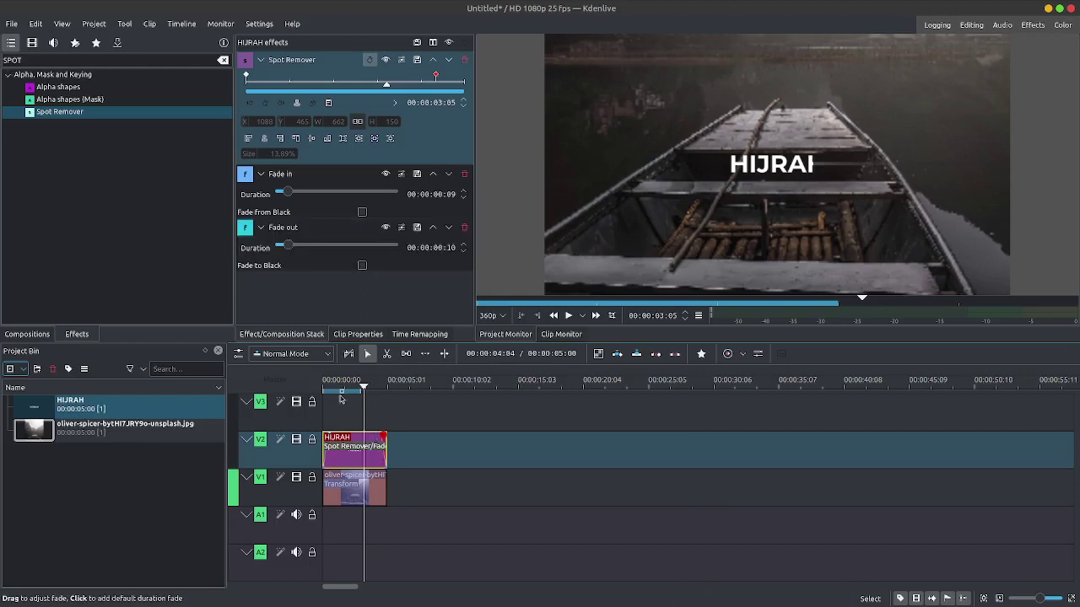
{"action": "key", "text": "Home"}
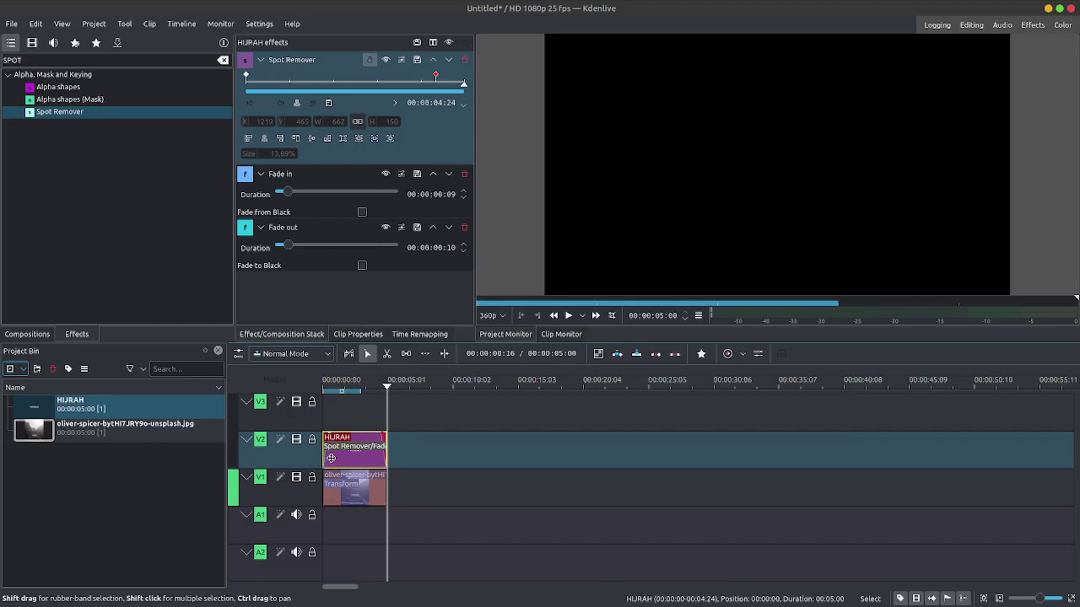
Step: Shift the HIJRAH title about one second along track V2 and extend the image clip on V1 to 00:00:06:21
{"action": "left_click_drag", "start_coordinate": [338, 458], "coordinate": [350, 458]}
{"action": "left_click", "coordinate": [379, 493]}
{"action": "left_click_drag", "start_coordinate": [385, 494], "coordinate": [410, 489]}
Step: Add a 10-frame fade-out and a 22-frame fade-in to the image clip, and play the sequence from the start
{"action": "left_click", "coordinate": [403, 477]}
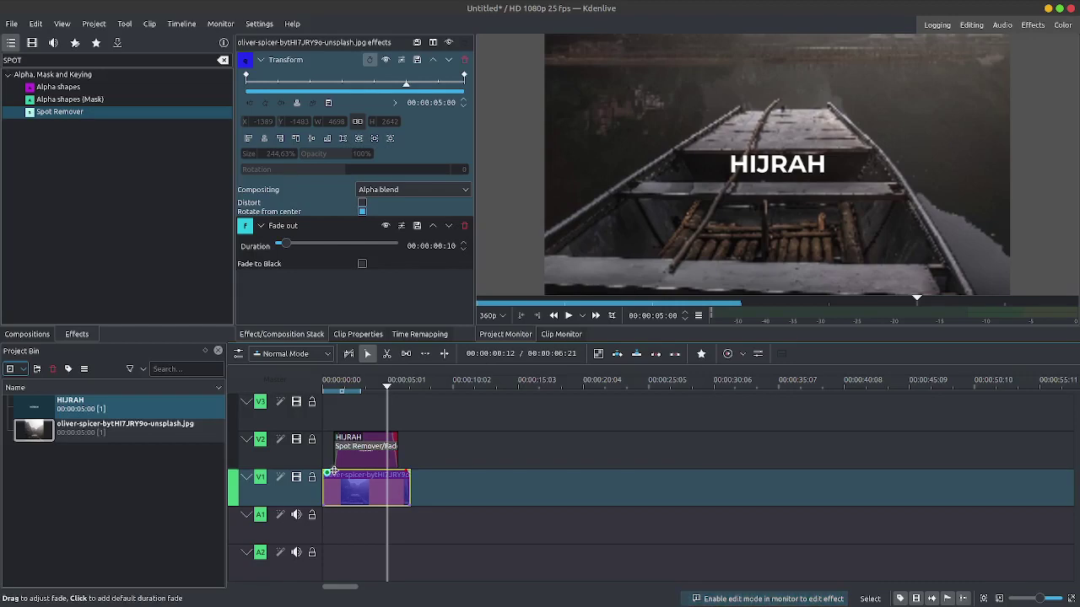
{"action": "left_click_drag", "start_coordinate": [325, 475], "coordinate": [333, 475]}
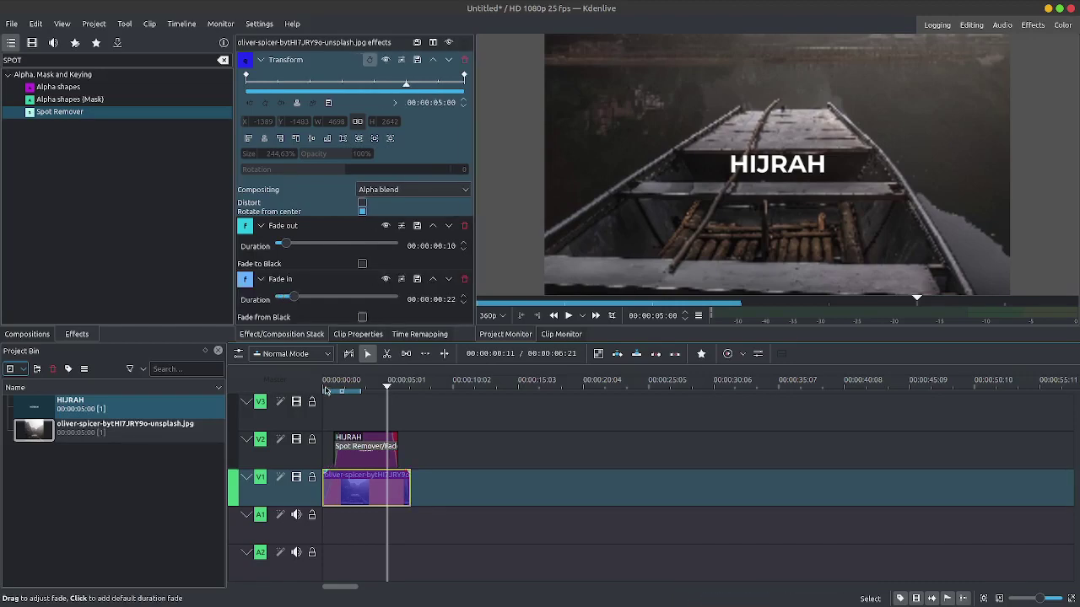
{"action": "left_click", "coordinate": [326, 388]}
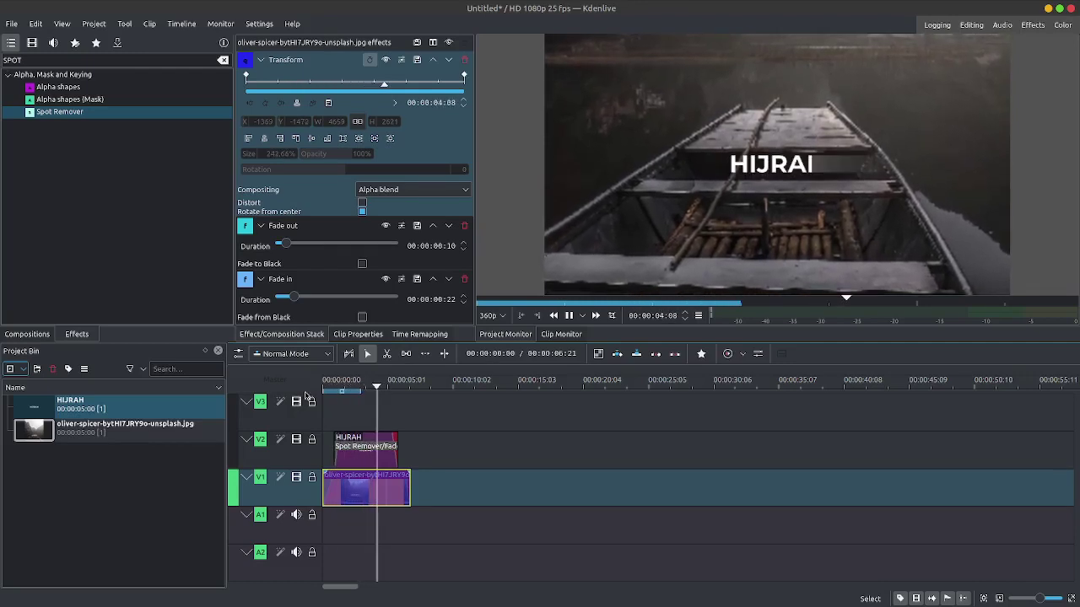
{"action": "left_click", "coordinate": [570, 317]}
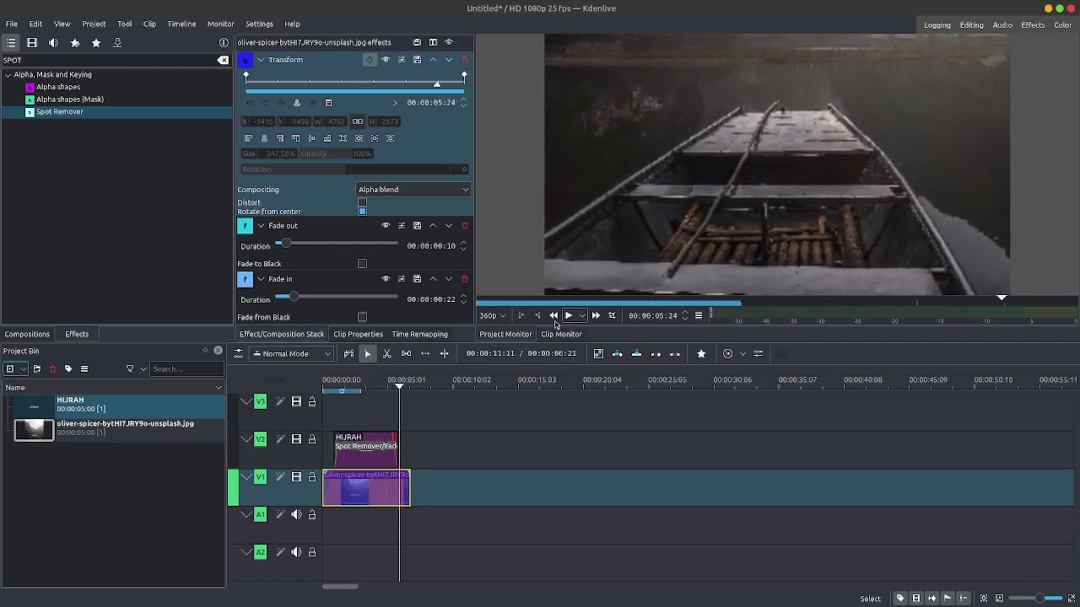